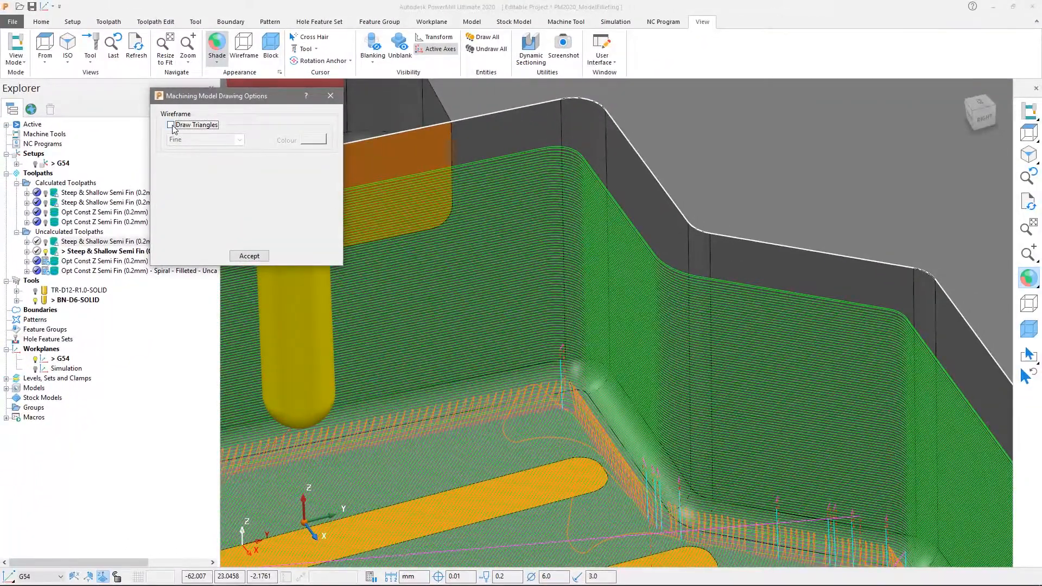
pyautogui.click(172, 125)
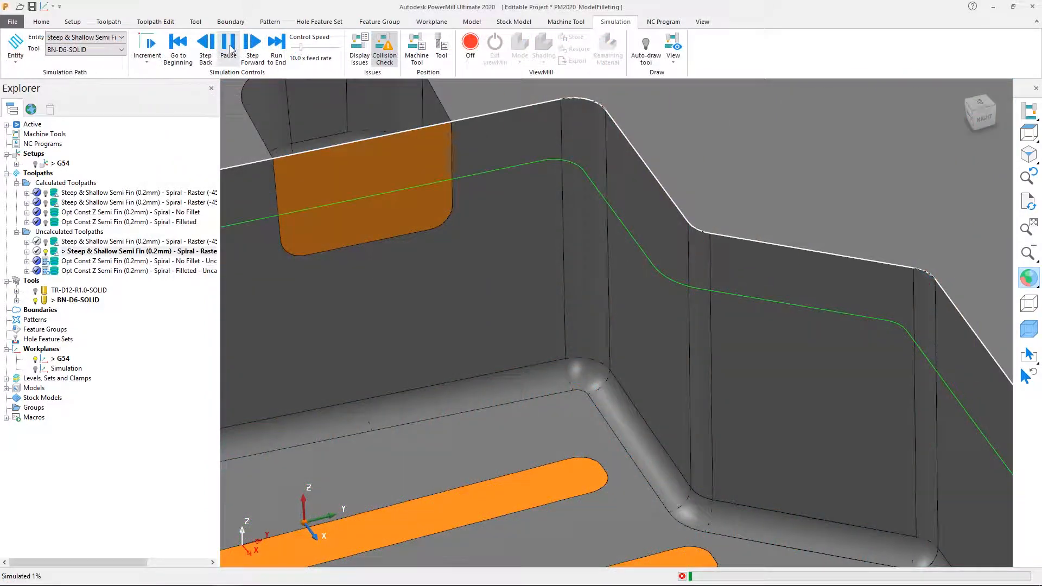
pyautogui.click(228, 46)
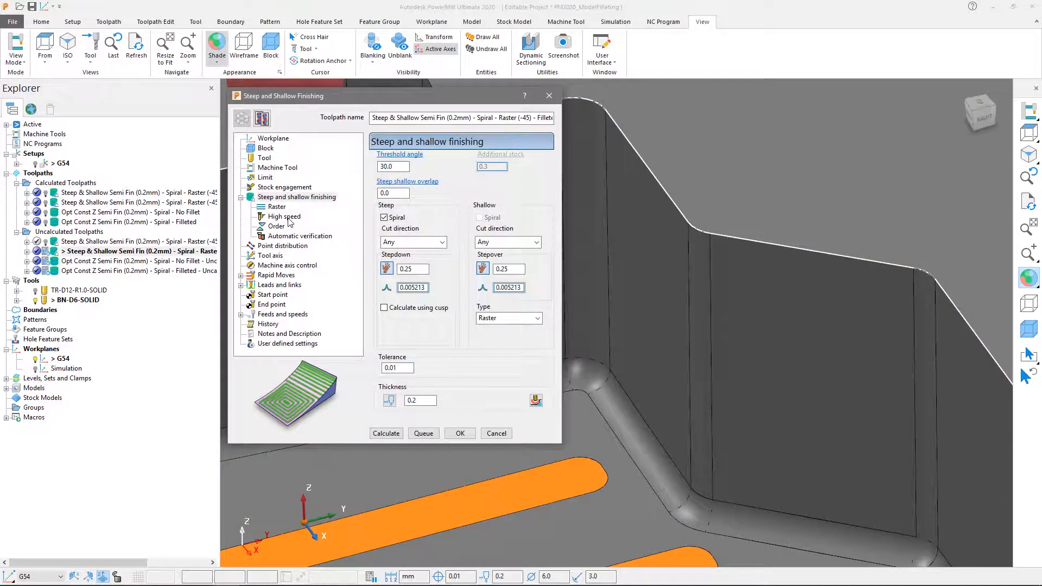
pyautogui.click(284, 217)
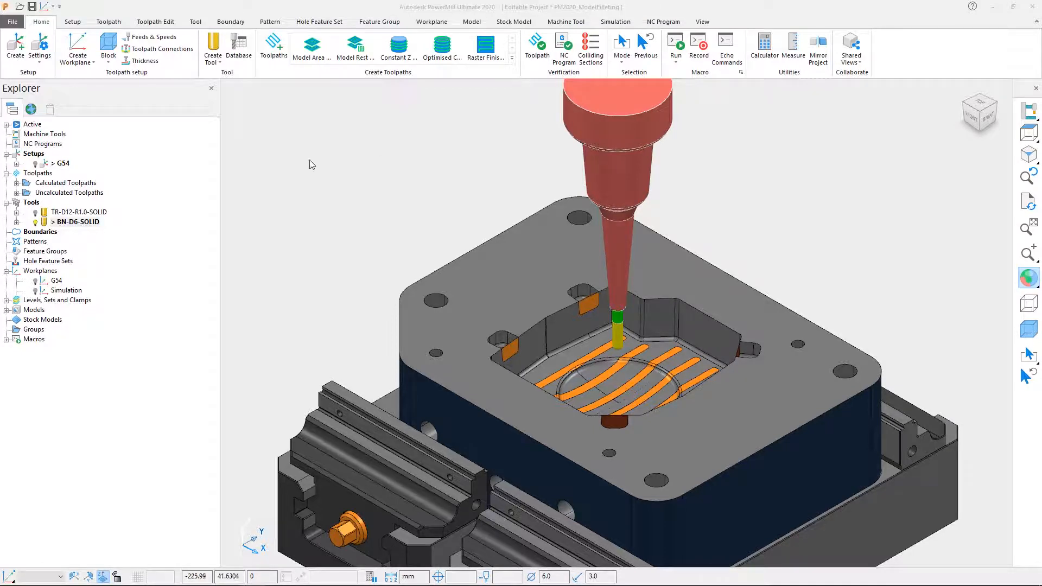
# Step: Activate the uncalculated No Fillet Steep & Shallow Semi Fin toolpath and calculate it with its existing settings
pyautogui.click(17, 183)
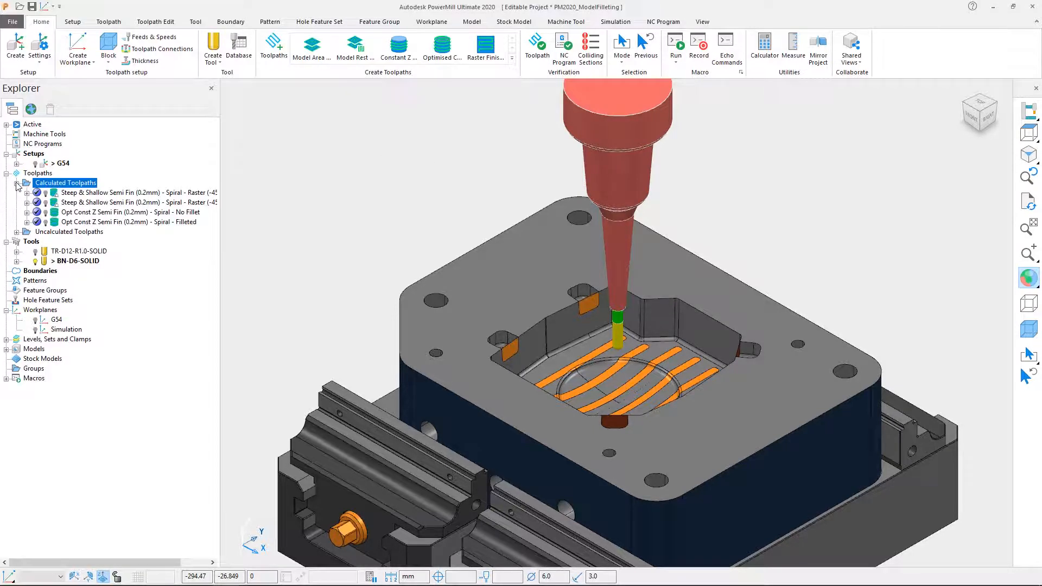
pyautogui.click(16, 232)
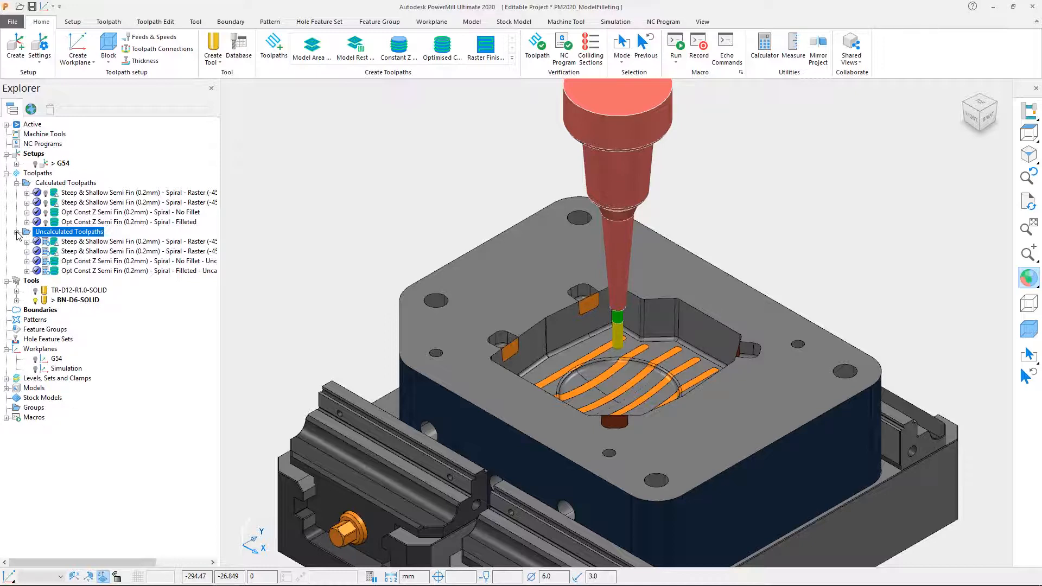
pyautogui.doubleClick(57, 244)
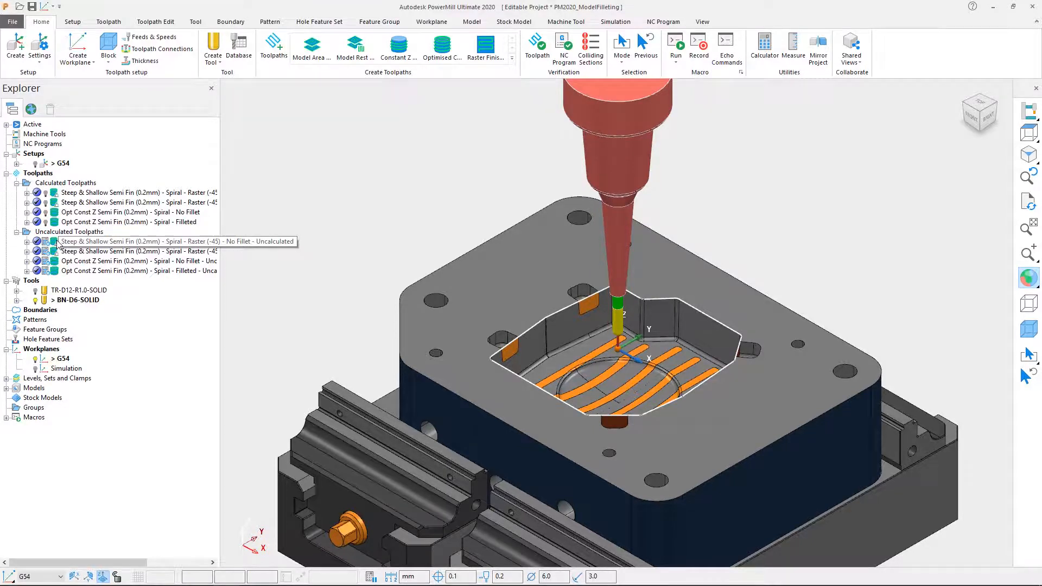
pyautogui.rightClick(57, 243)
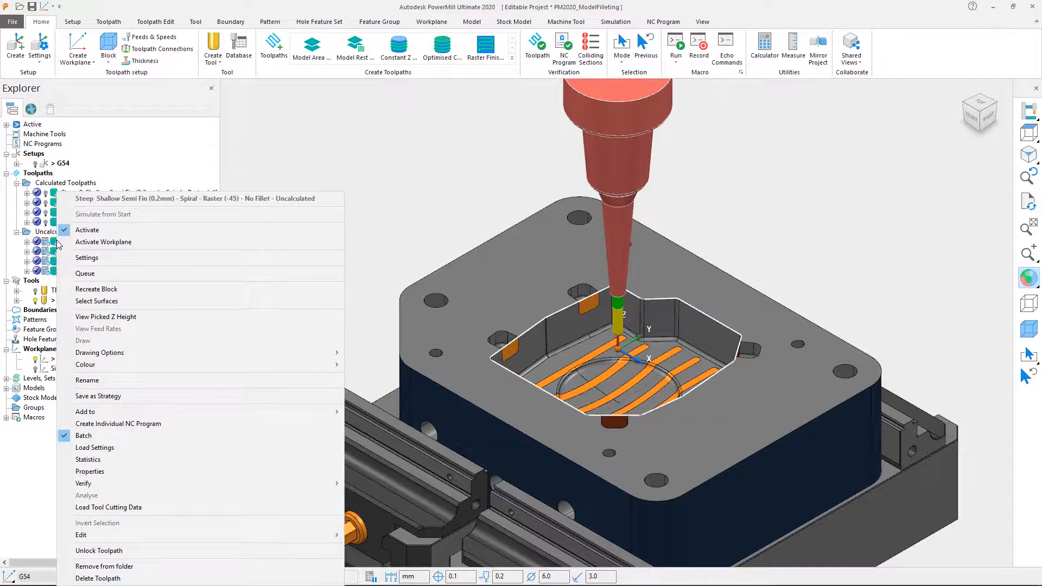
pyautogui.click(87, 260)
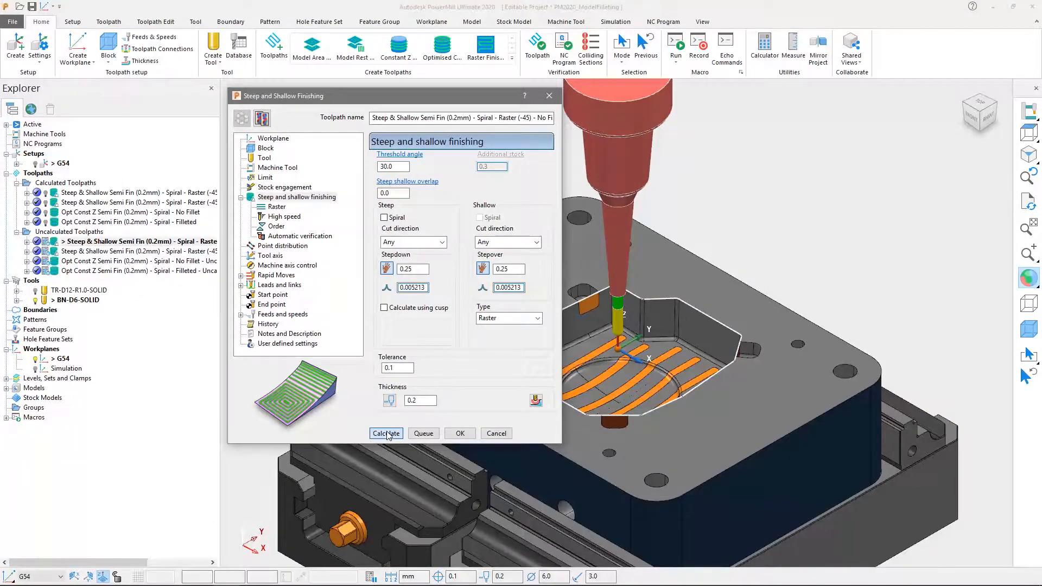
pyautogui.click(387, 434)
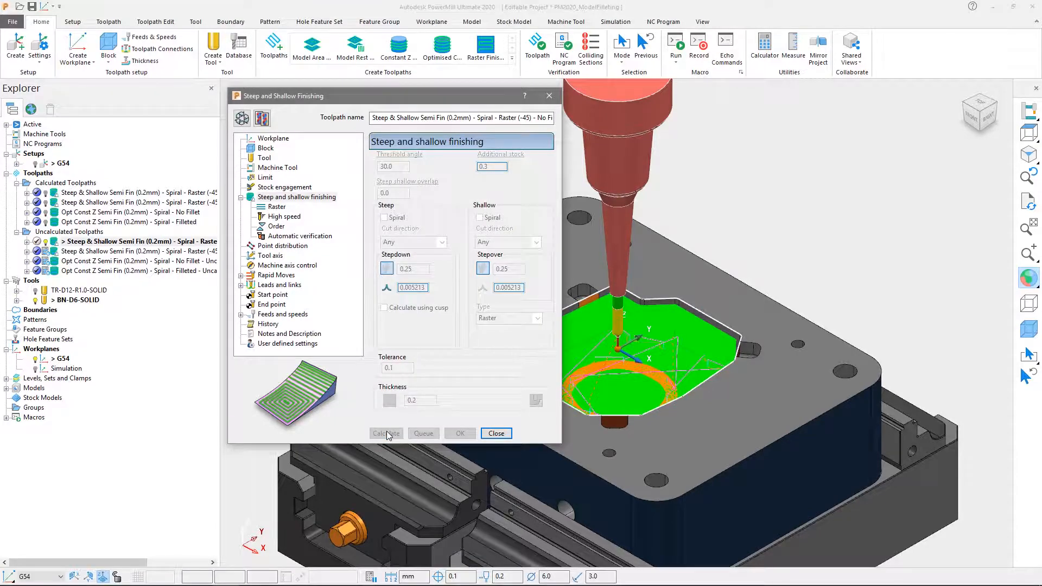
pyautogui.click(496, 433)
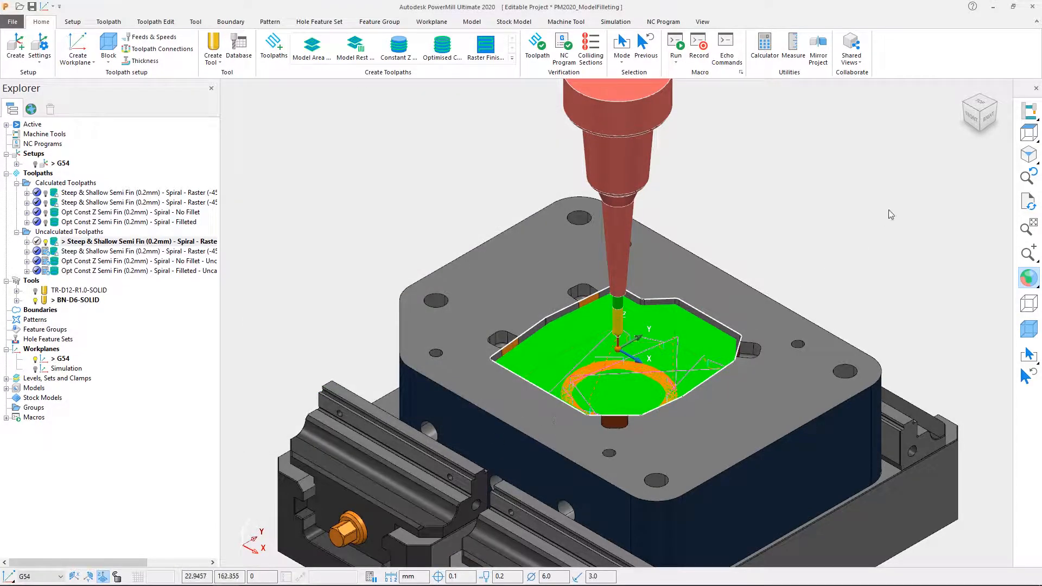
# Step: Simulate the No Fillet toolpath from a picked point near the pocket corner, and return the simulation to the beginning
pyautogui.click(963, 88)
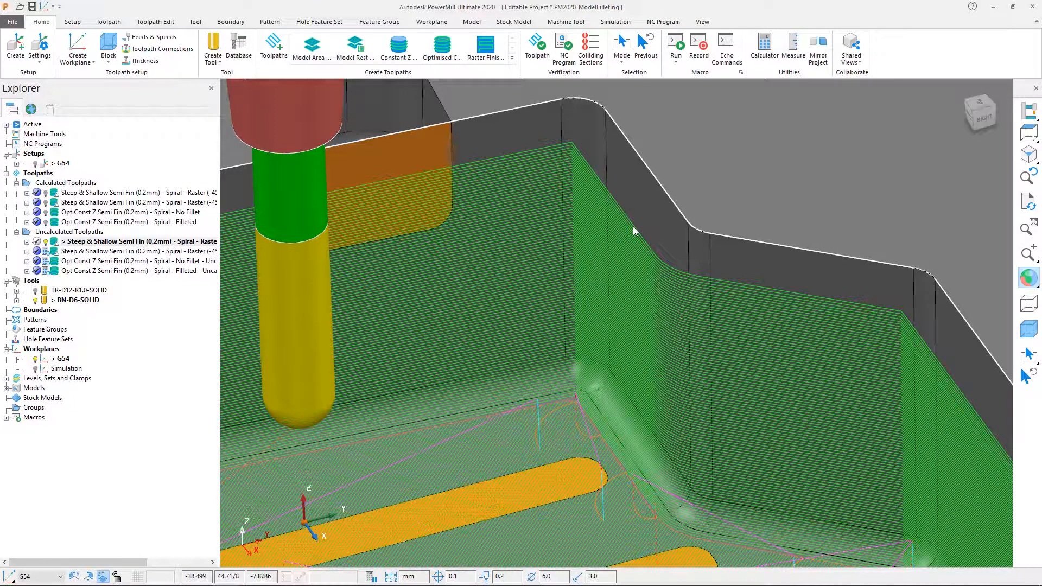
pyautogui.click(635, 262)
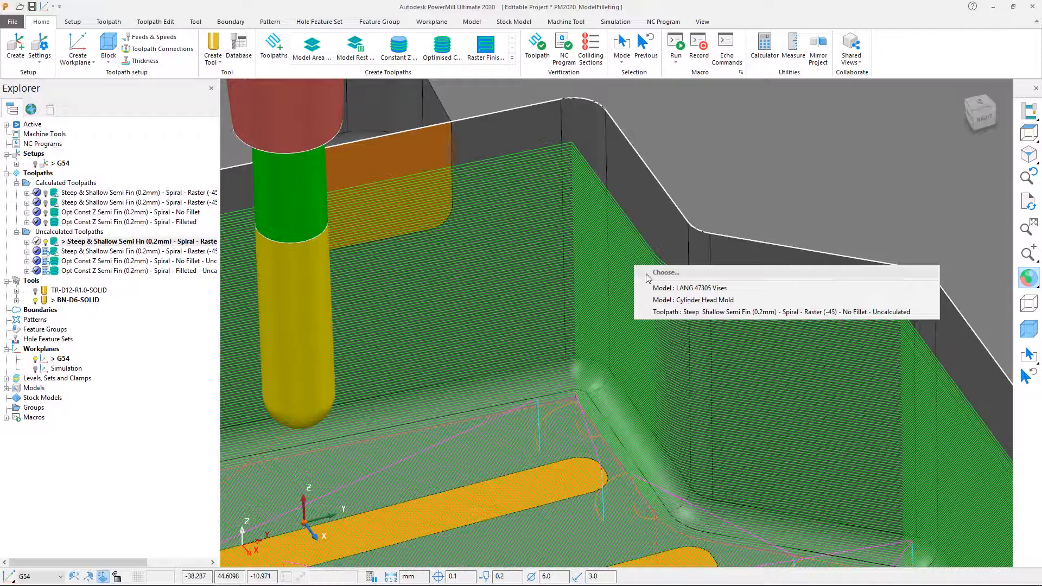
pyautogui.click(679, 312)
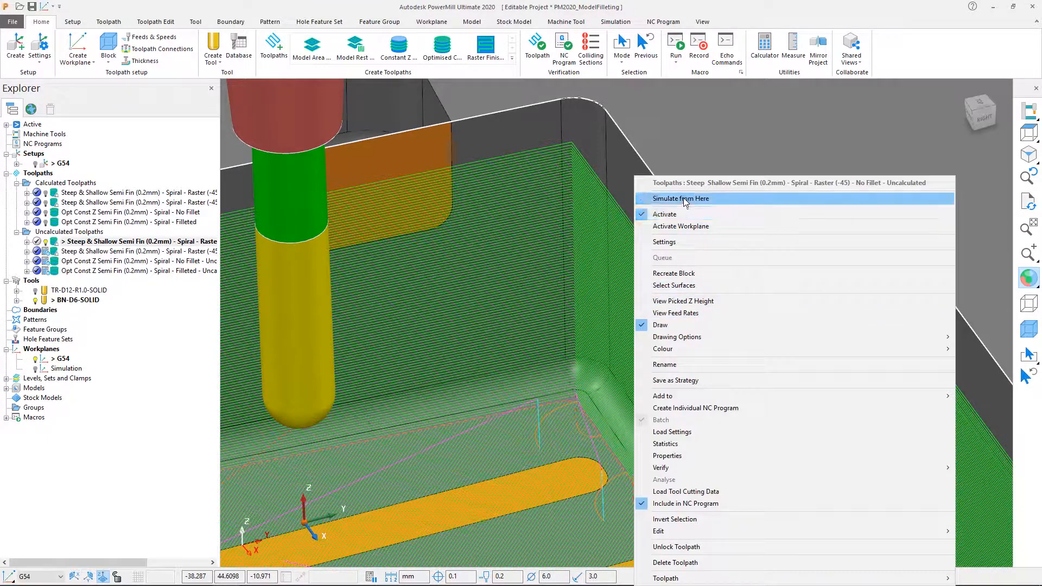
pyautogui.click(682, 198)
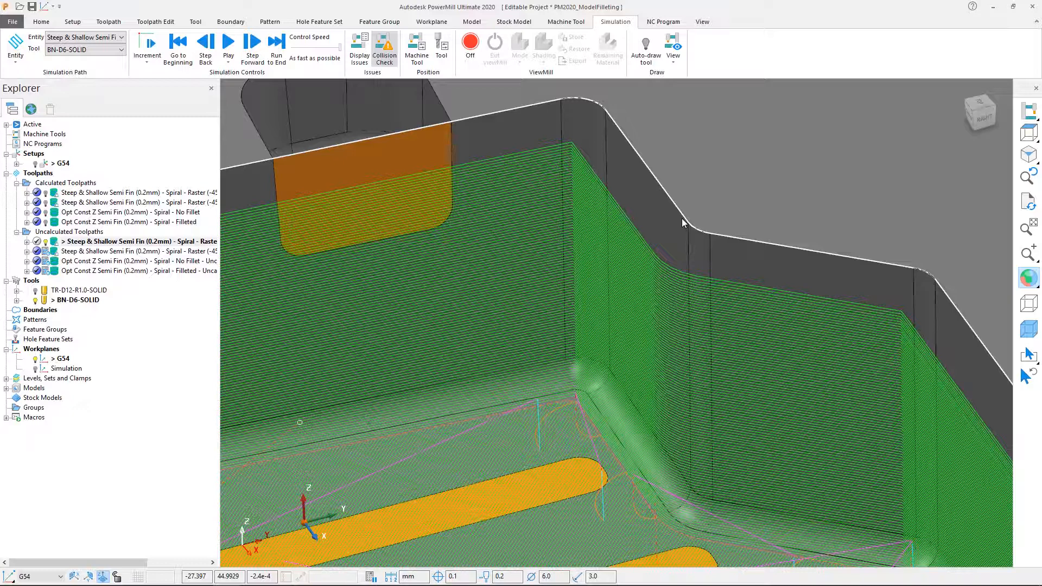
pyautogui.click(188, 52)
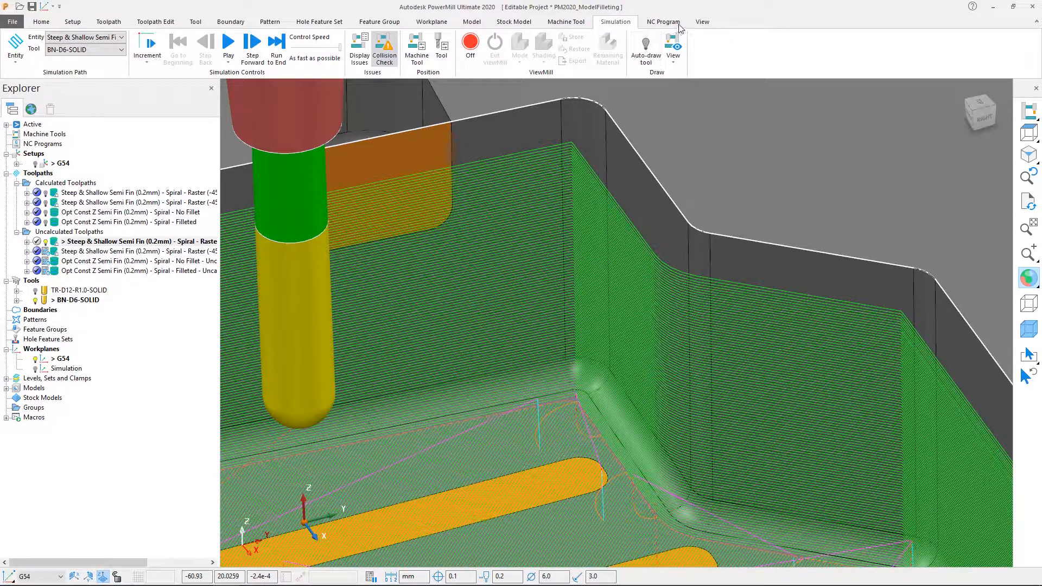
# Step: Display the machining model's fine triangle wireframe for the No Fillet toolpath, and hide it again
pyautogui.click(698, 23)
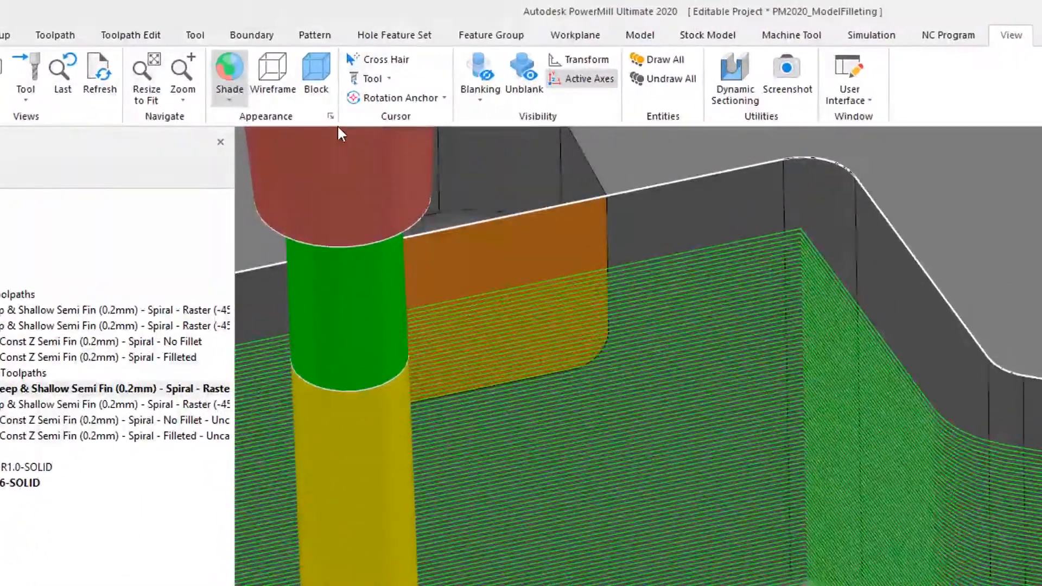
pyautogui.click(330, 116)
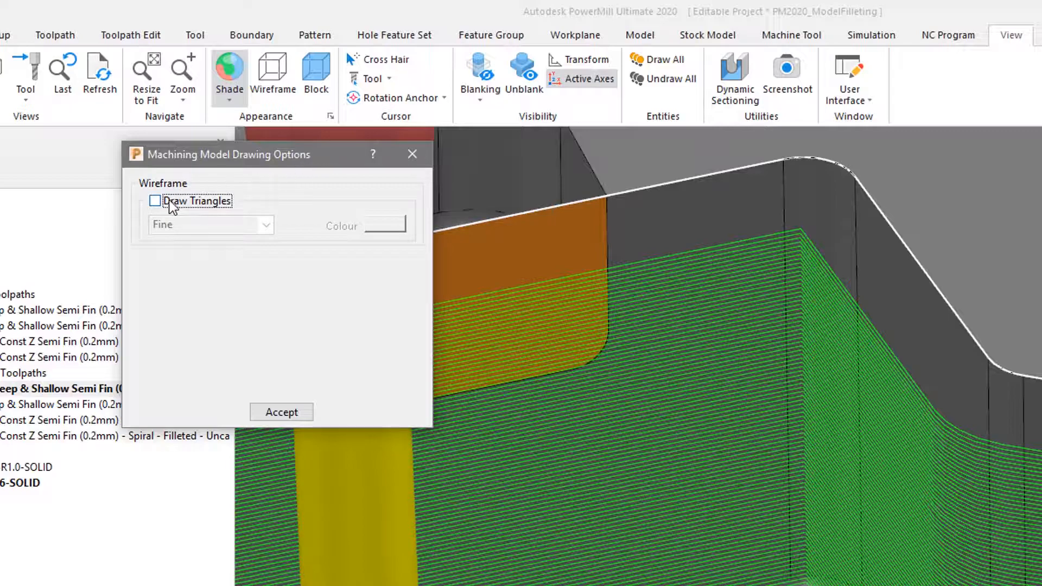
pyautogui.click(155, 201)
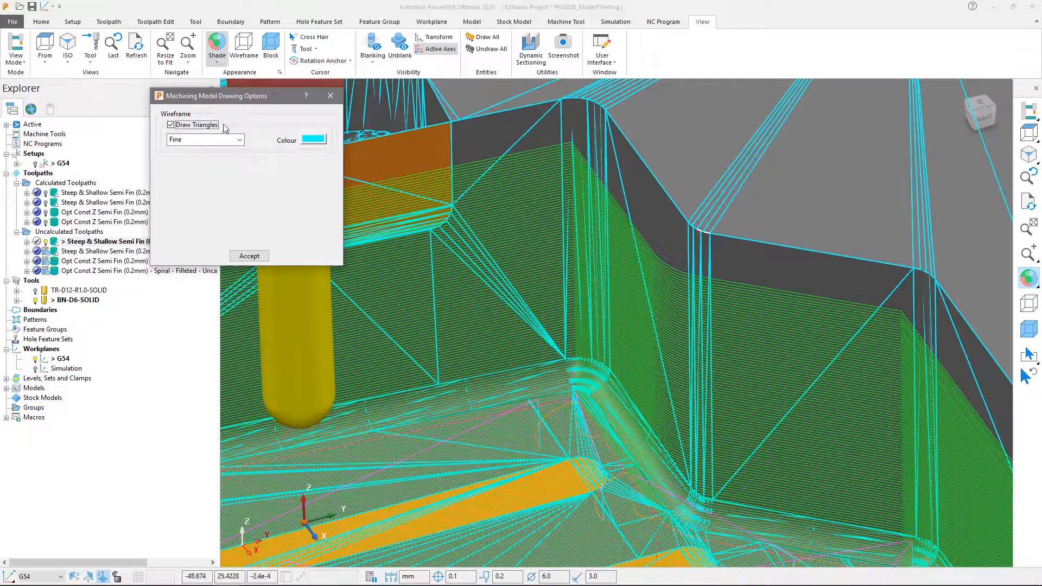
pyautogui.click(173, 125)
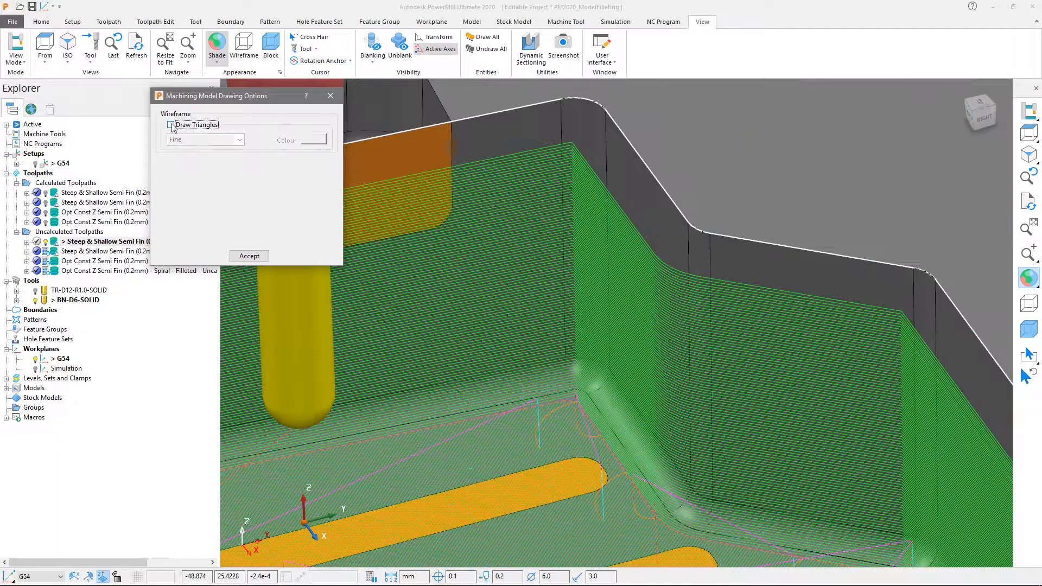
pyautogui.click(249, 256)
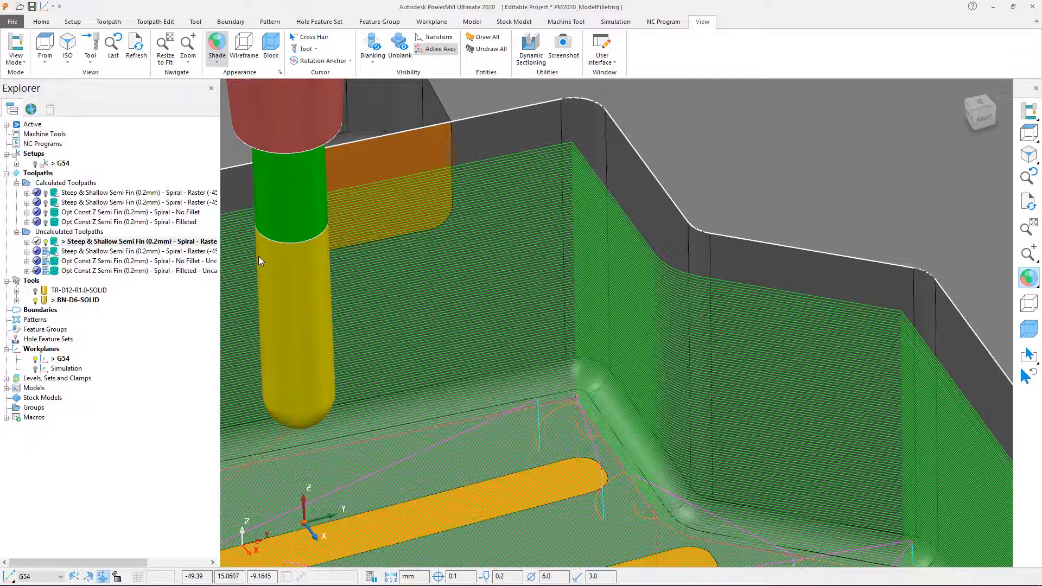
# Step: Activate the uncalculated Filleted Steep & Shallow toolpath, check its high-speed Fillet corners option with radius 1.0, and calculate it
pyautogui.doubleClick(56, 253)
pyautogui.rightClick(56, 254)
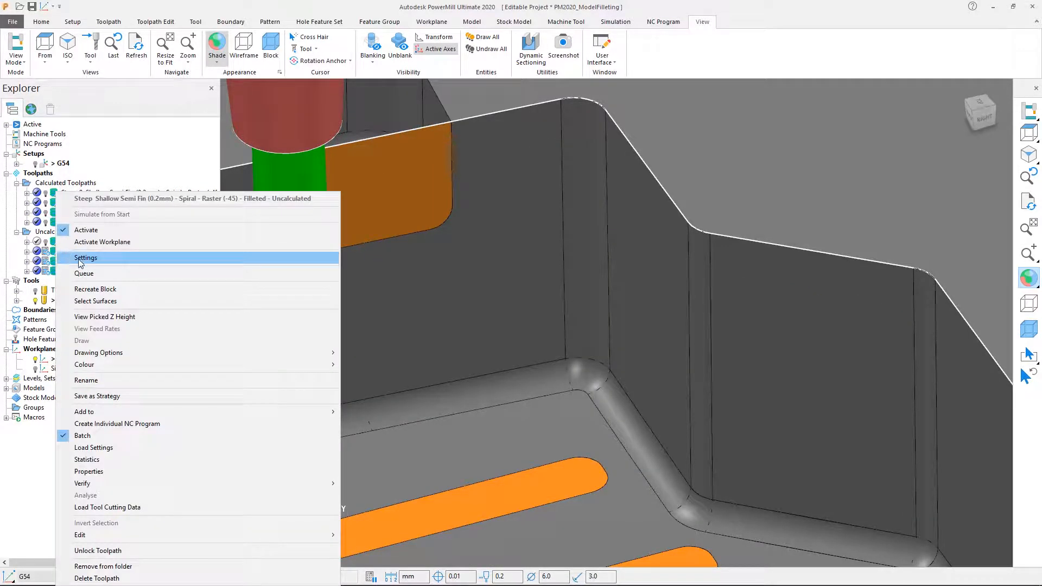
pyautogui.click(80, 261)
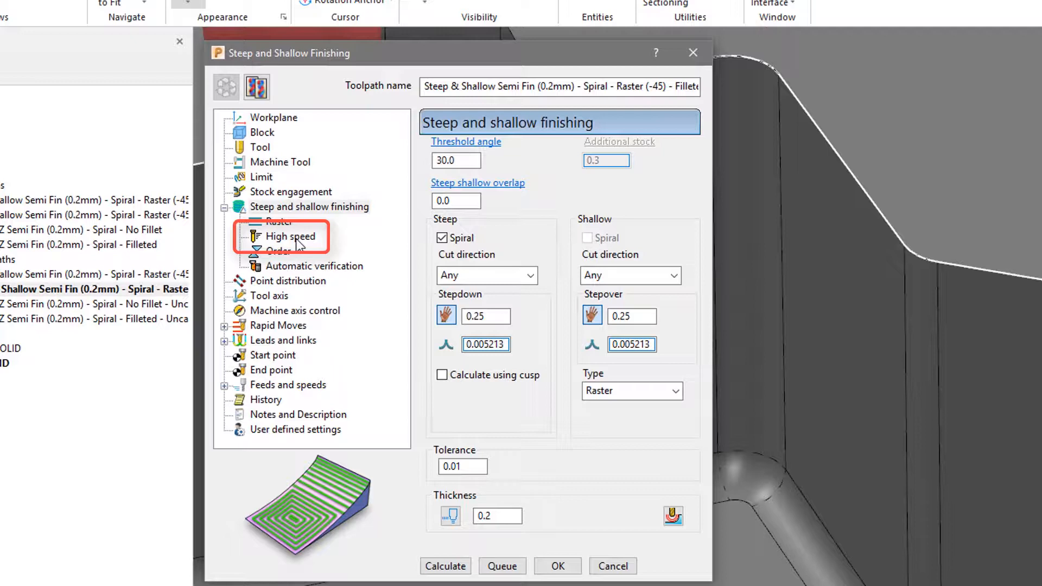
pyautogui.click(290, 236)
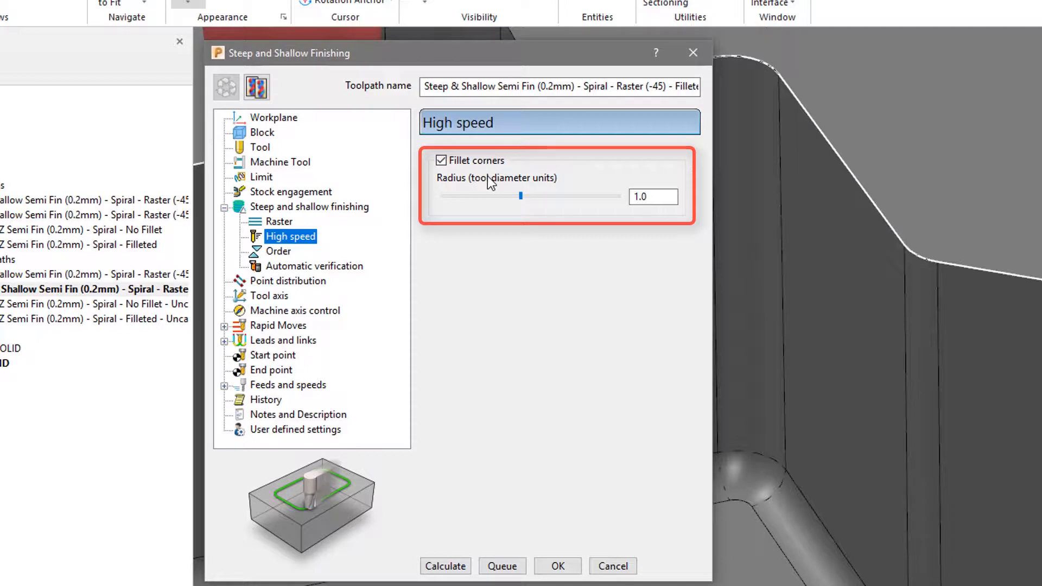
pyautogui.doubleClick(634, 197)
pyautogui.click(660, 197)
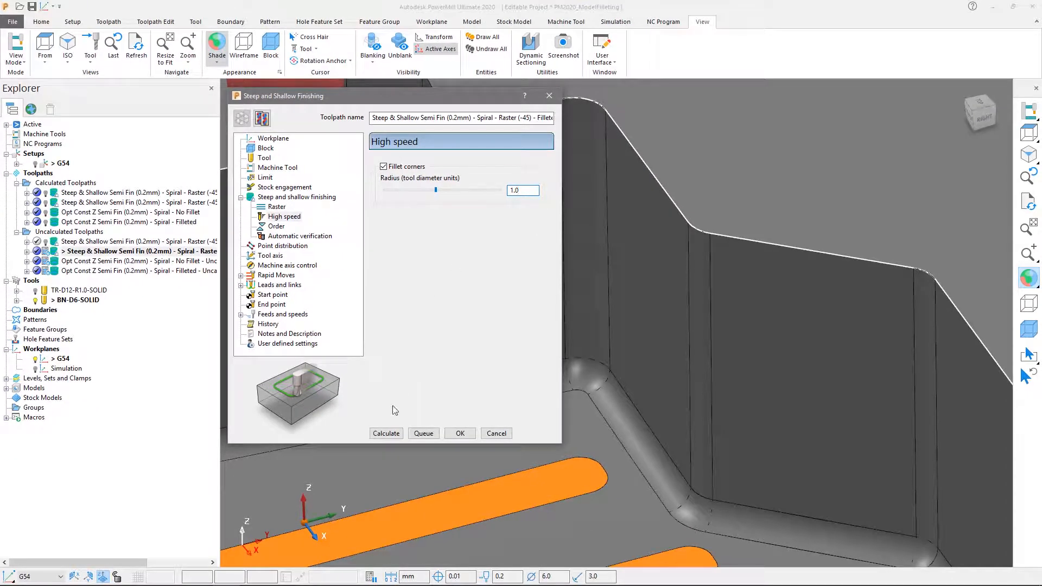
pyautogui.click(386, 433)
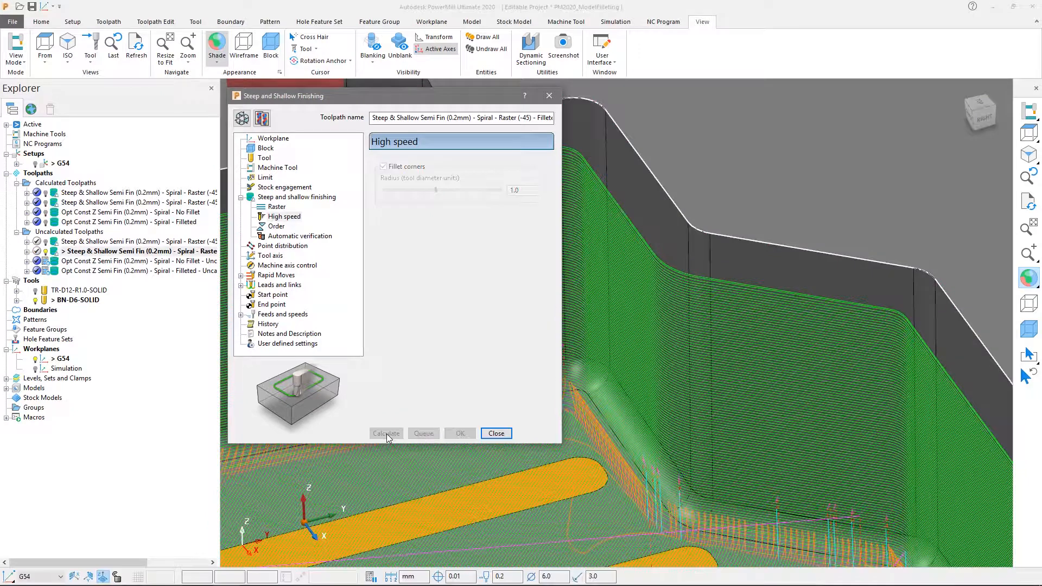
pyautogui.click(496, 433)
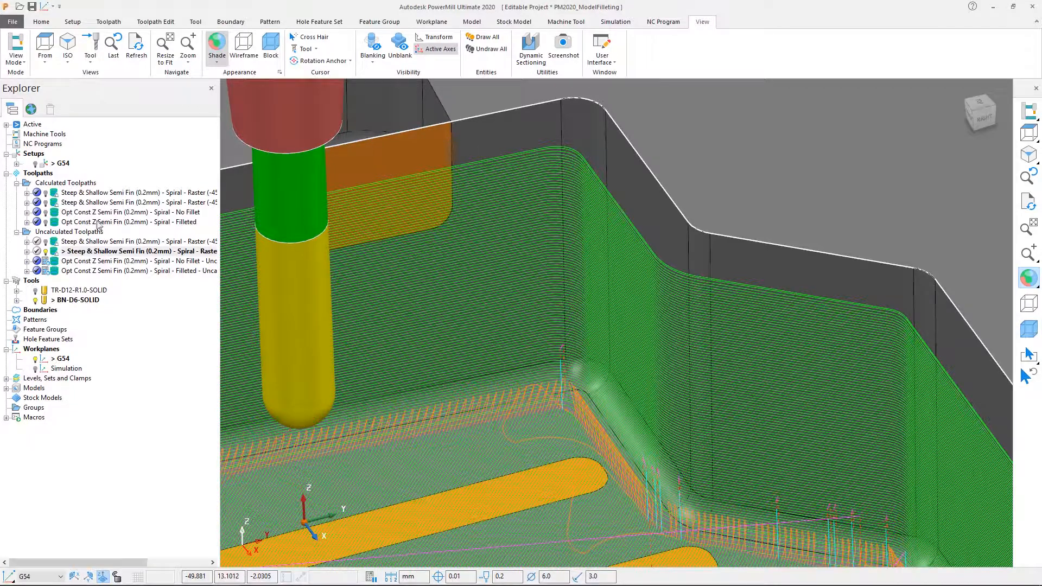
# Step: Overlay the No Fillet toolpath on the Filleted one, compare their corner passes from wall to floor, and hide the overlay
pyautogui.click(47, 242)
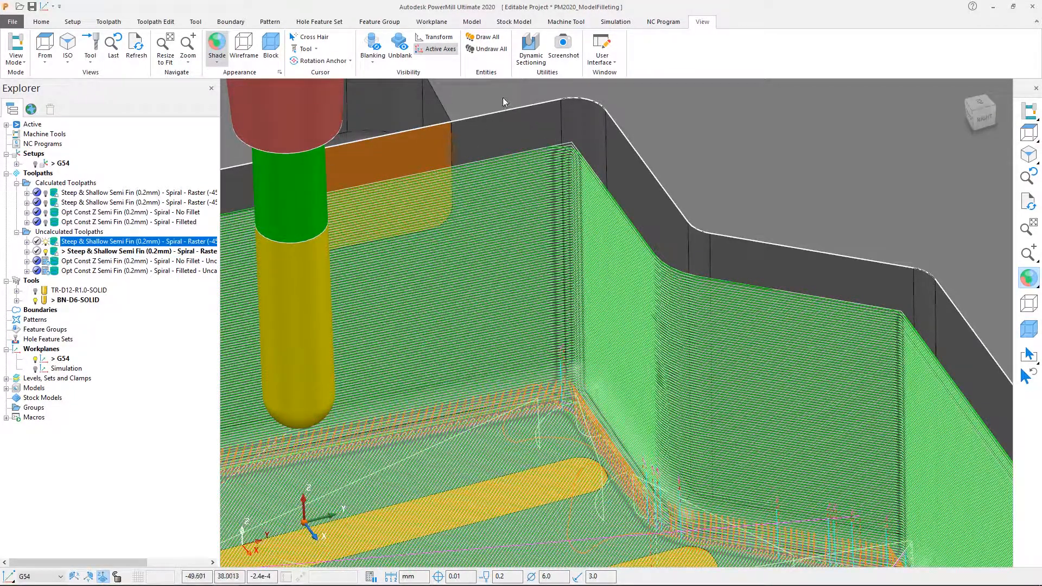
pyautogui.scroll(5, 616, 208)
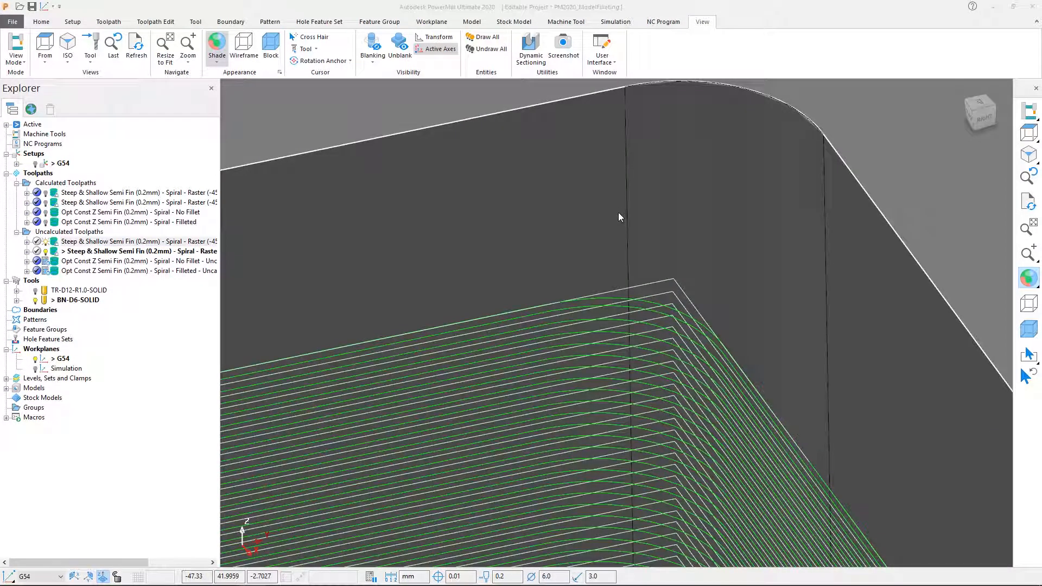
pyautogui.keyDown('shift'); pyautogui.moveTo(672, 434); pyautogui.dragTo(676, 81, button='middle'); pyautogui.keyUp('shift')
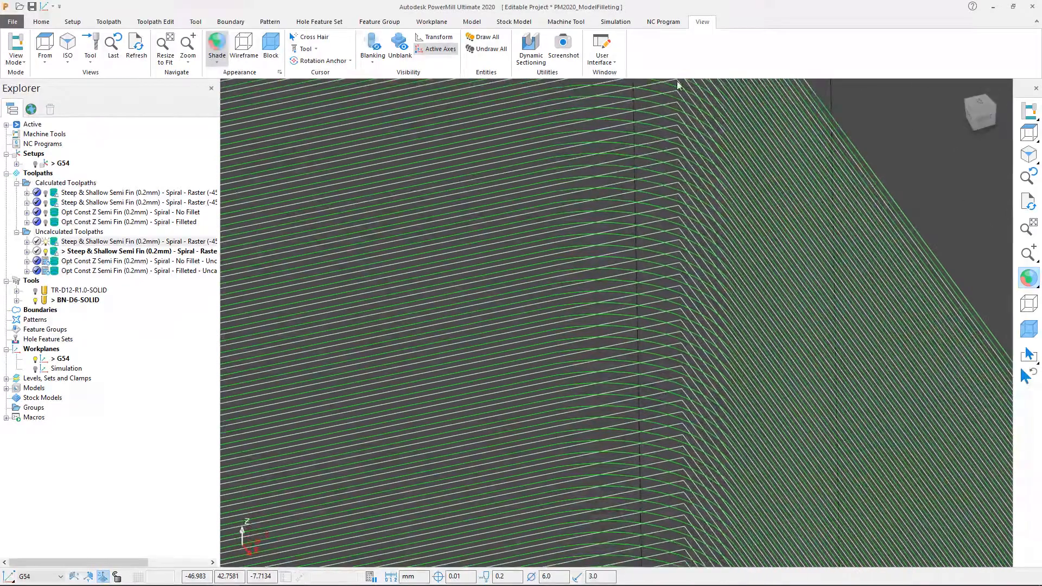
pyautogui.keyDown('shift'); pyautogui.moveTo(689, 520); pyautogui.dragTo(686, 113, button='middle'); pyautogui.keyUp('shift')
pyautogui.keyDown('shift'); pyautogui.moveTo(697, 461); pyautogui.dragTo(711, 160, button='middle'); pyautogui.keyUp('shift')
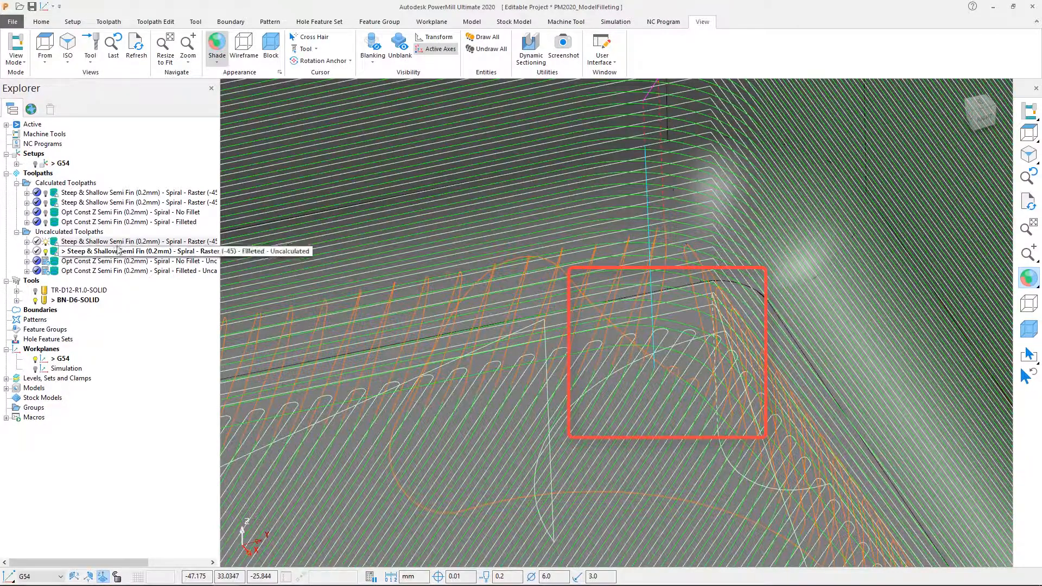
pyautogui.click(45, 242)
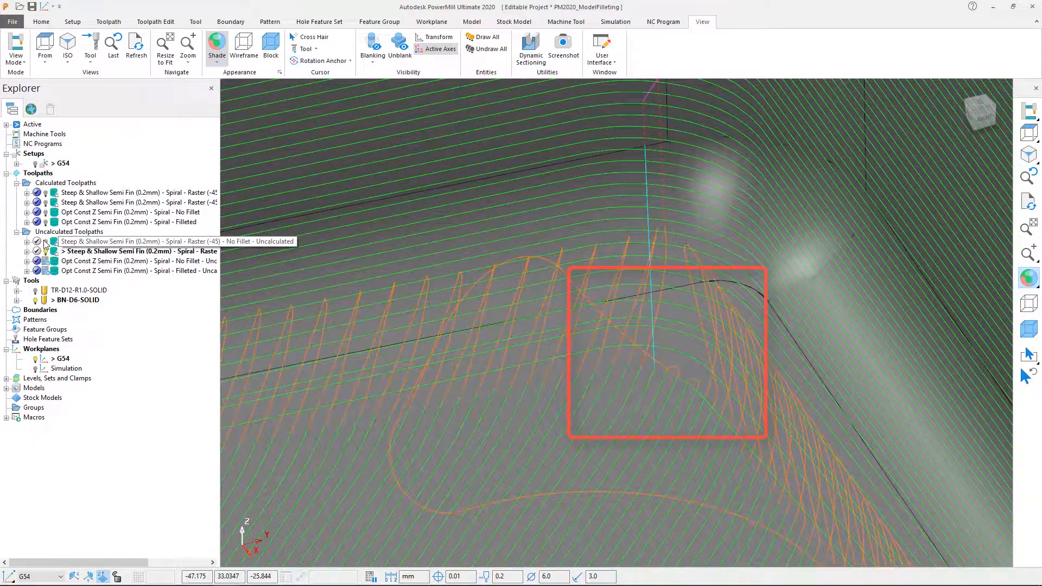
pyautogui.click(66, 244)
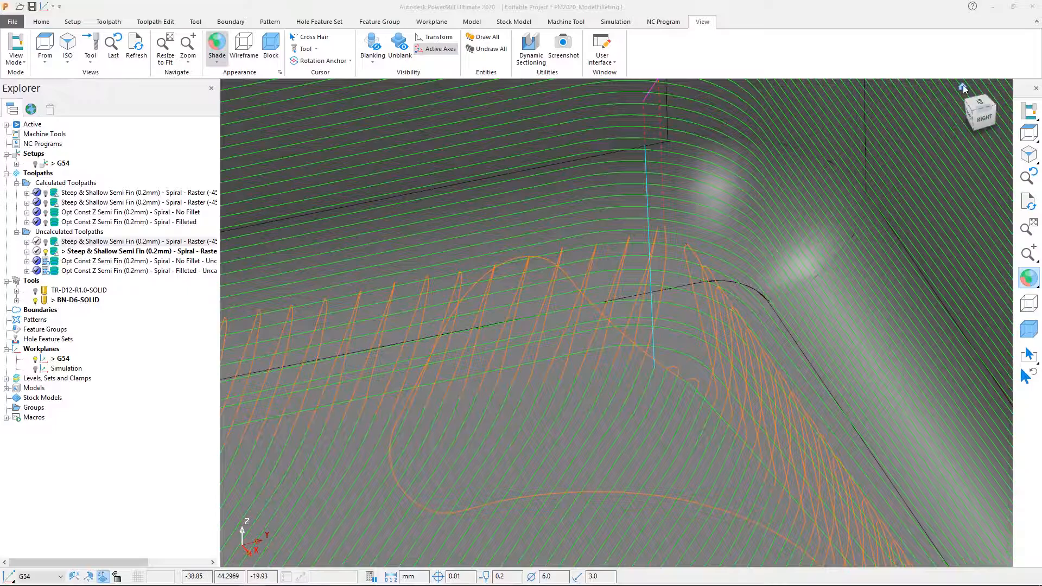
# Step: Inspect the machining model's triangle mesh around the filleted corners of the Filleted toolpath, and turn the triangles off
pyautogui.click(963, 86)
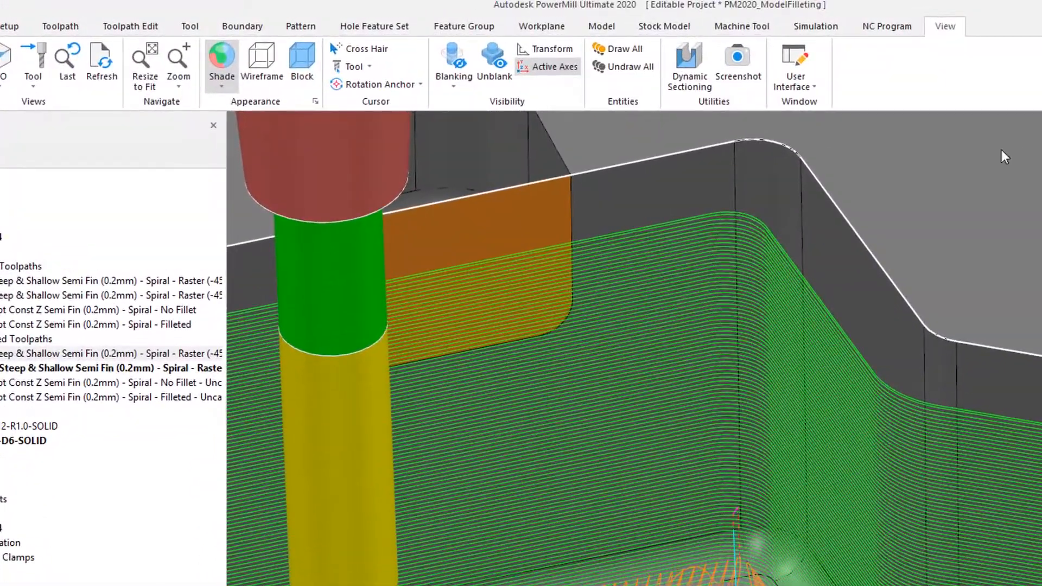
pyautogui.click(315, 101)
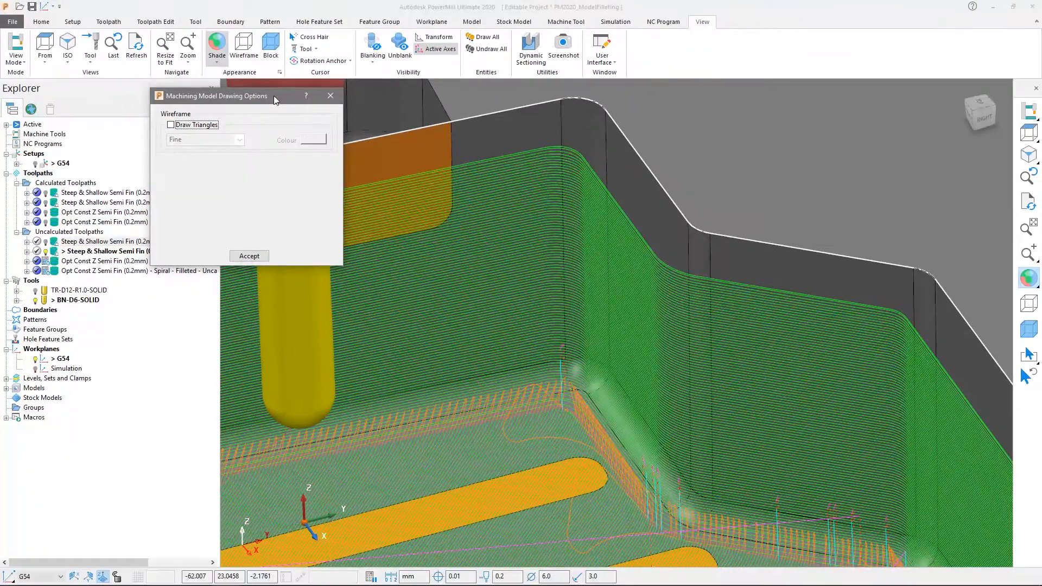
pyautogui.click(172, 125)
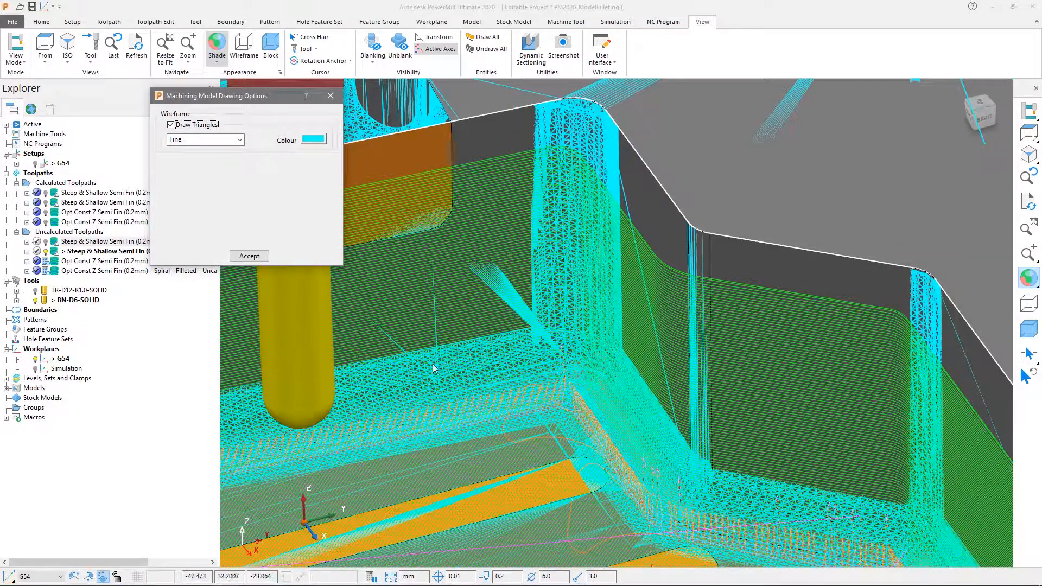
pyautogui.click(184, 126)
pyautogui.click(253, 256)
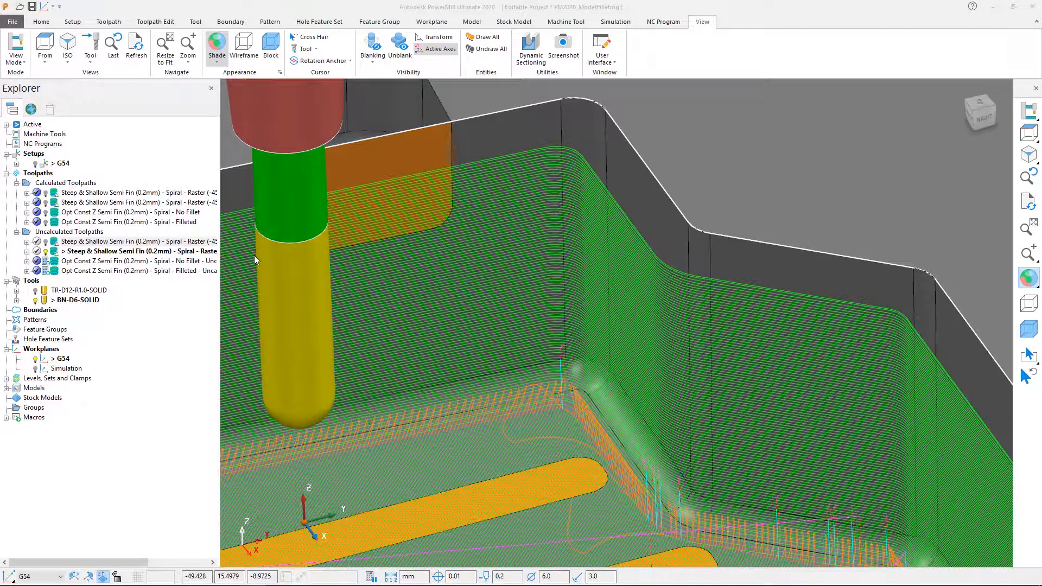
# Step: Activate the calculated Opt Const Z Semi Fin (0.2mm) - Spiral - Filleted toolpath
pyautogui.doubleClick(54, 223)
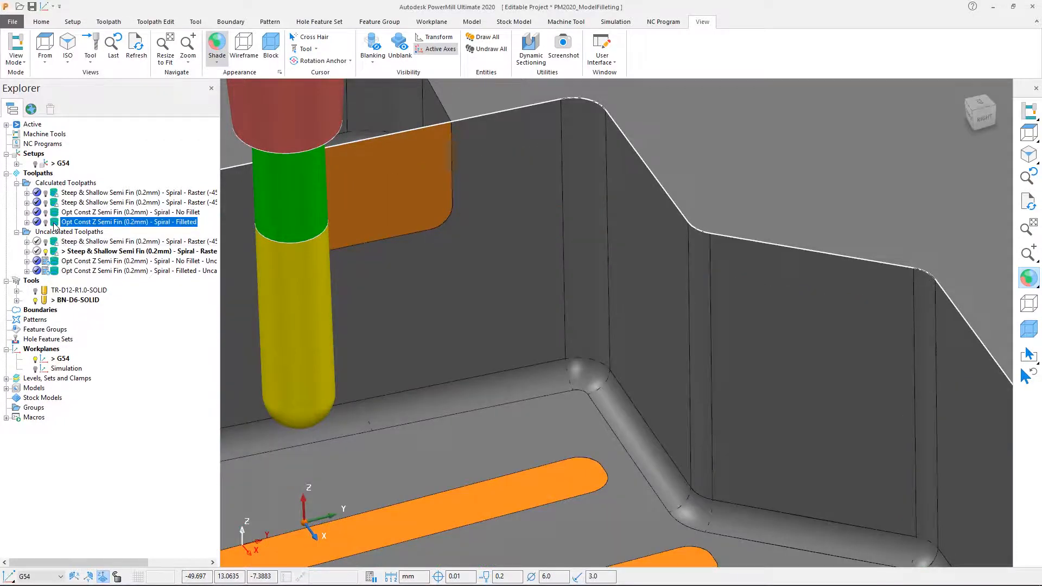